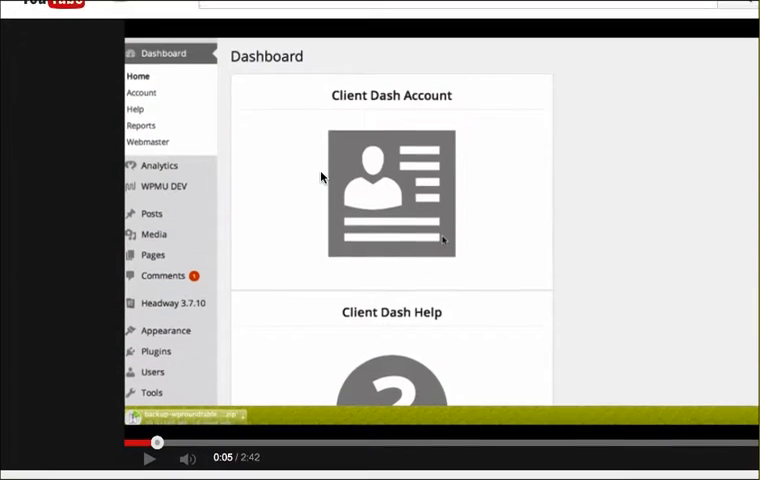
scroll(322, 177, up, 1)
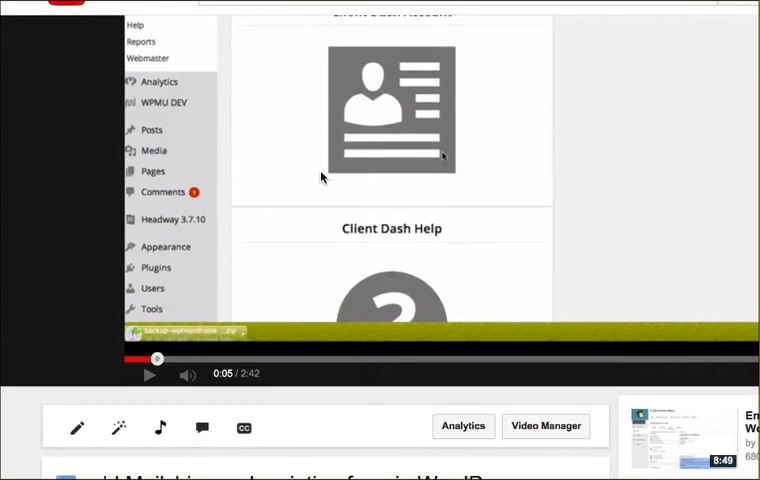
scroll(322, 177, down, 3)
scroll(322, 177, down, 3)
scroll(322, 177, down, 2)
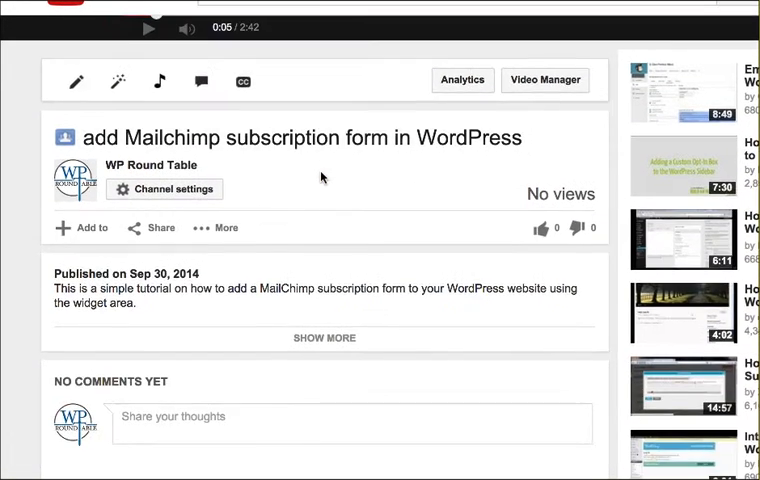
scroll(322, 177, up, 3)
scroll(322, 177, up, 2)
scroll(322, 177, up, 2)
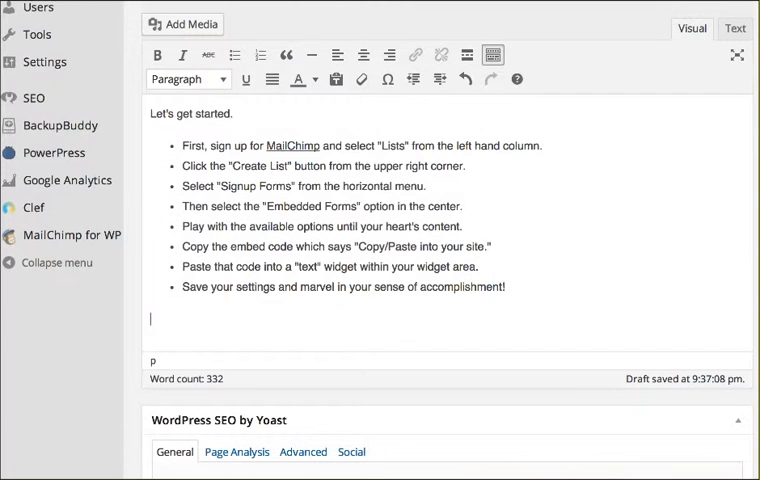
Step: Paste the video link below the list, then undo it so only an empty paragraph remains
key(ctrl+v)
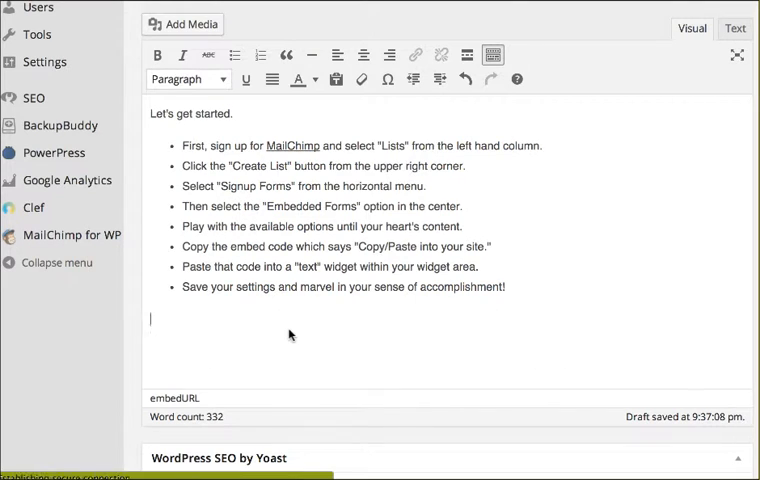
scroll(289, 334, down, 3)
scroll(289, 330, up, 2)
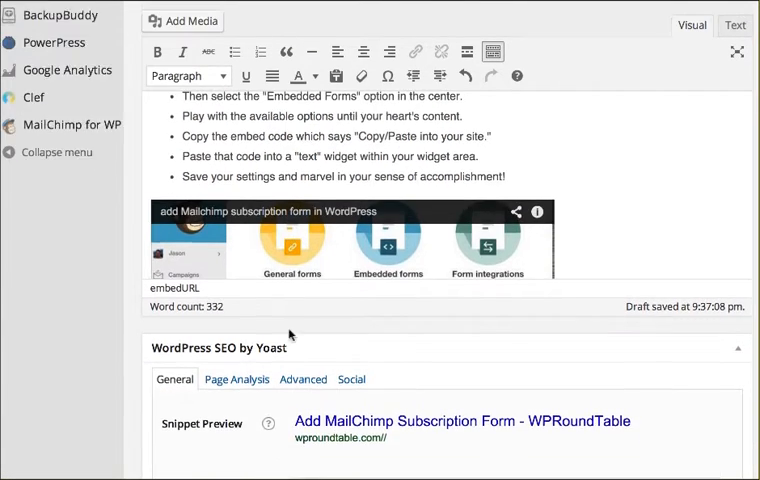
scroll(289, 330, up, 3)
scroll(544, 208, down, 2)
scroll(544, 208, up, 3)
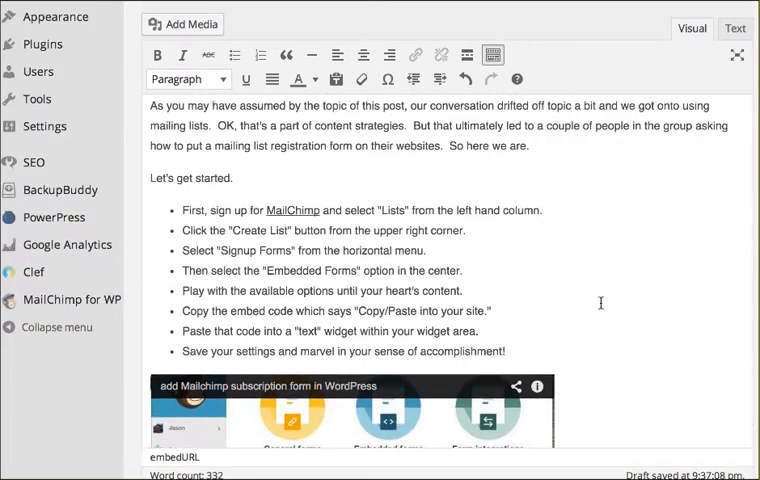
click(614, 401)
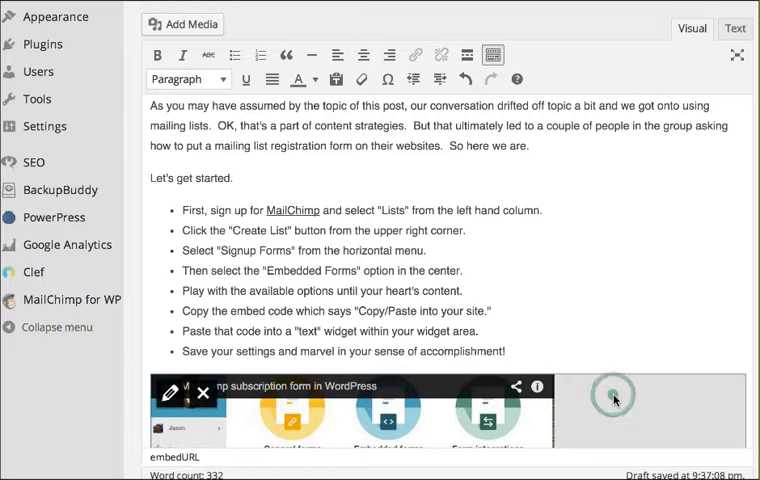
click(751, 390)
key(Return)
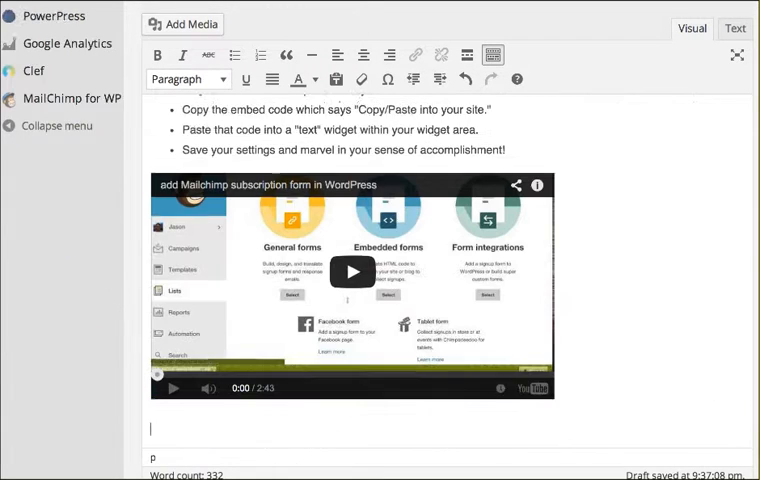
scroll(751, 390, down, 1)
scroll(545, 295, up, 2)
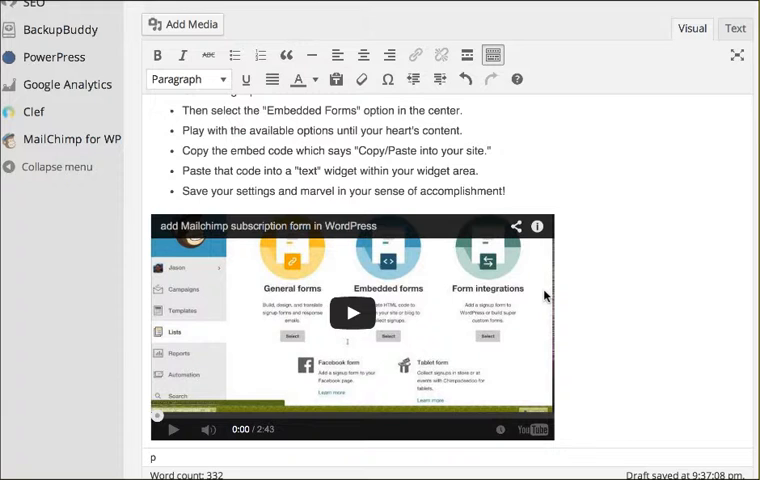
scroll(601, 285, down, 1)
scroll(601, 285, down, 2)
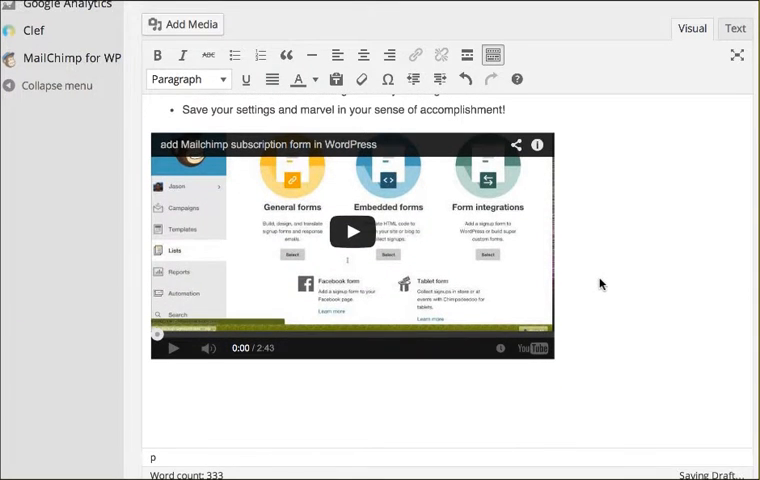
key(Up)
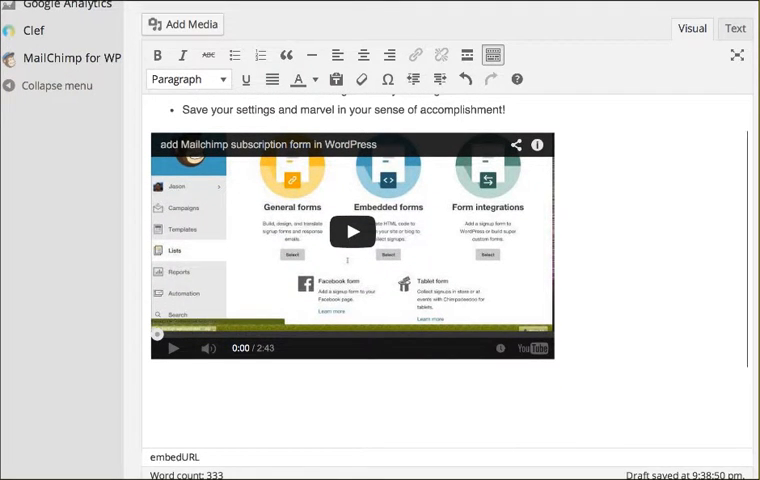
key(ctrl+z)
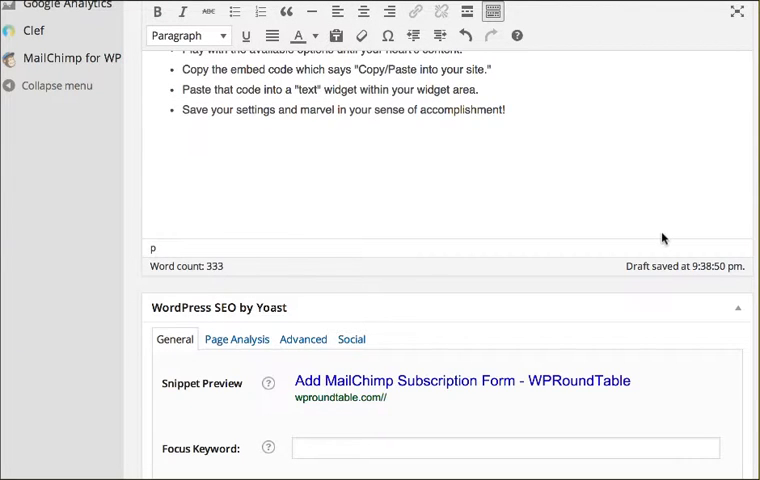
scroll(685, 189, up, 4)
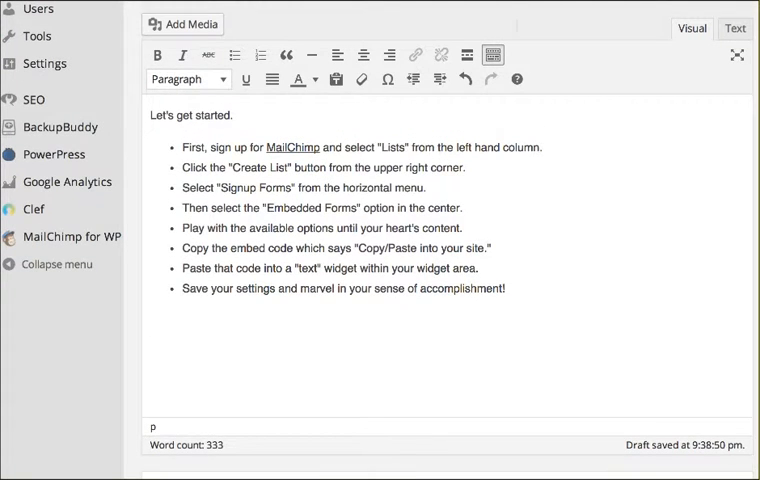
scroll(288, 306, down, 3)
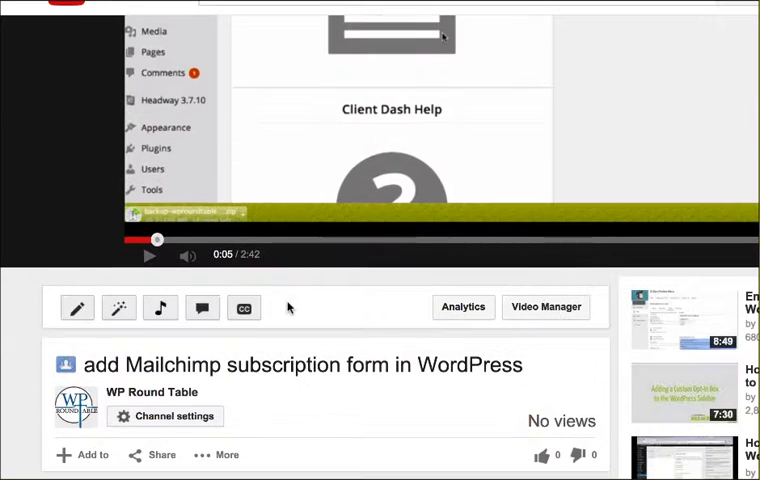
scroll(288, 306, down, 1)
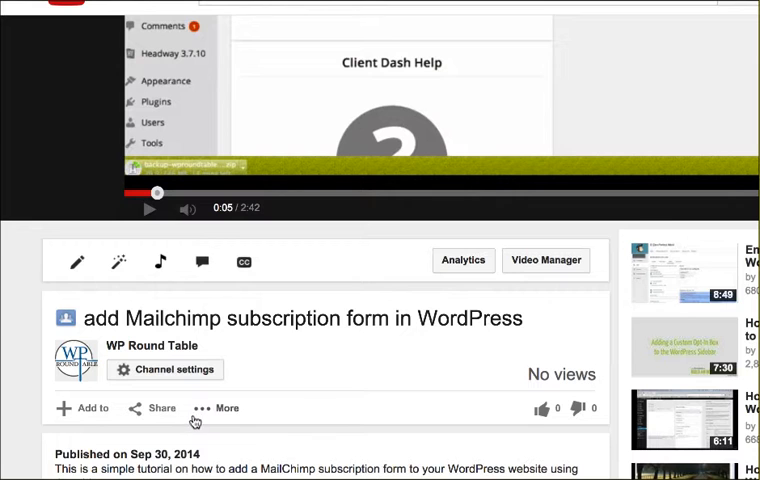
Step: Show the video's iframe embed code via YouTube's Share > Embed options
click(154, 410)
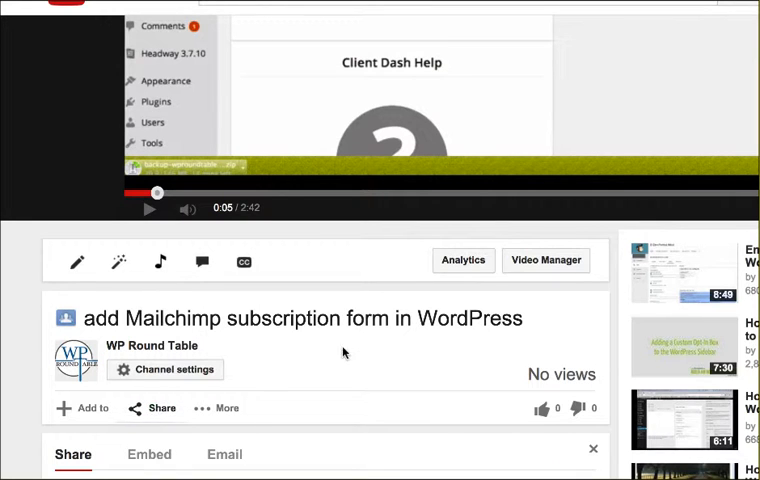
scroll(400, 340, down, 3)
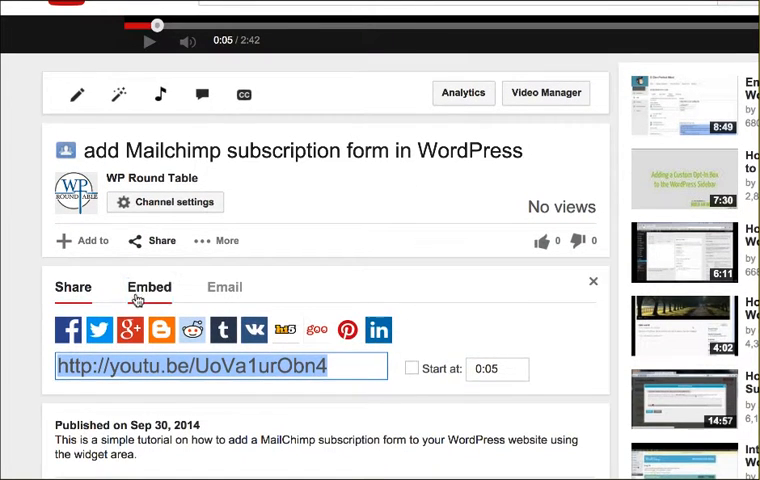
click(147, 297)
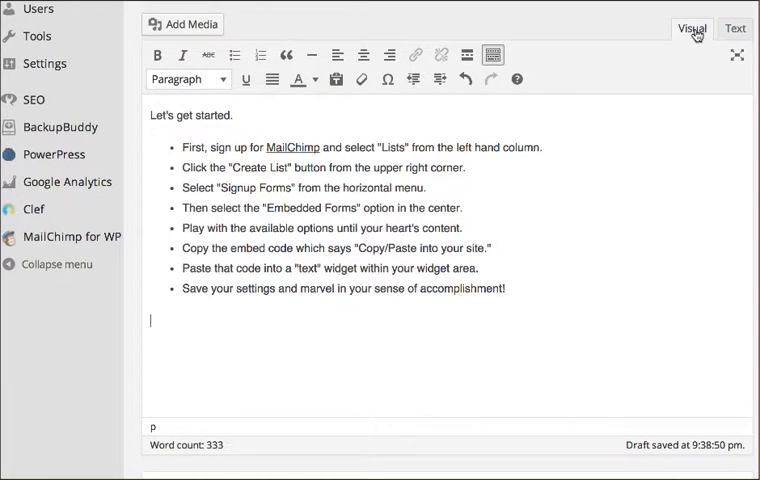
Step: Paste the YouTube iframe code on a new line below the list in the post's raw HTML
click(735, 28)
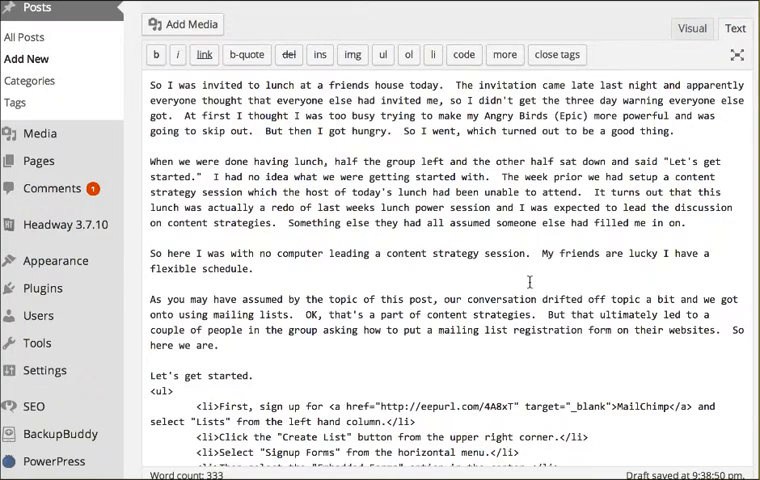
scroll(530, 283, down, 3)
scroll(530, 283, down, 3)
scroll(530, 283, down, 1)
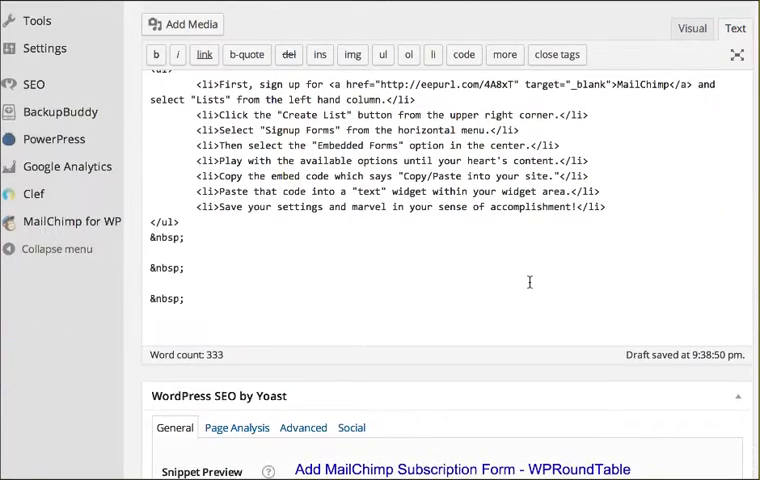
click(515, 323)
key(Return)
text(<iframe width="560" height="315" src="//www.youtube.com/embed/UoVa1urObn4" frameborder="0" allowfullscreen></iframe>)
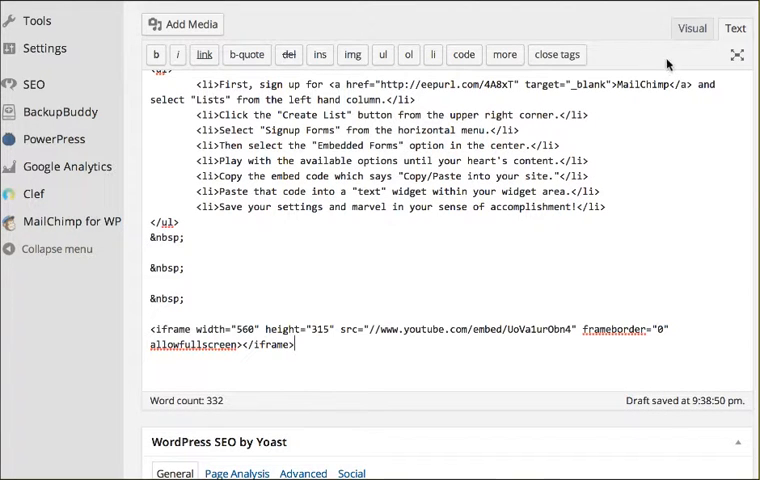
click(688, 32)
scroll(500, 230, down, 5)
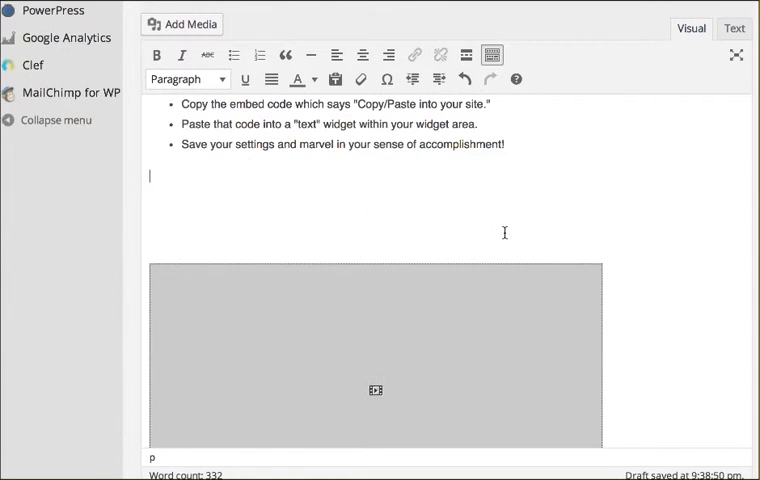
scroll(504, 233, down, 1)
scroll(504, 233, up, 2)
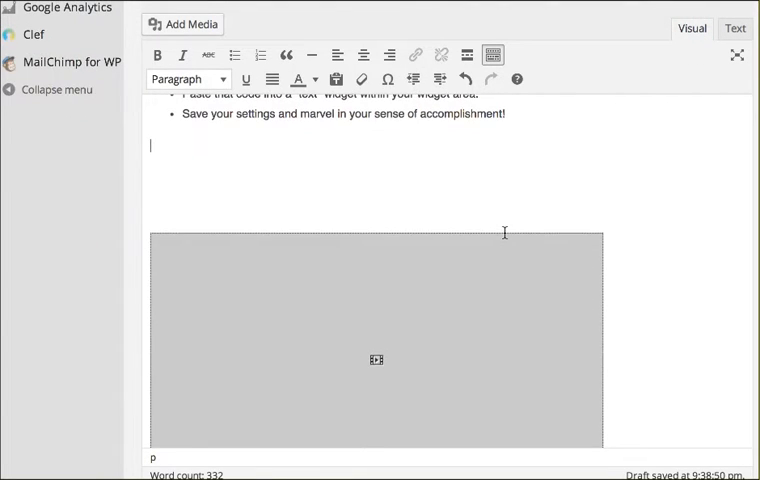
scroll(504, 233, up, 3)
Step: Delete the empty paragraph between the last bullet and the embedded video
click(504, 204)
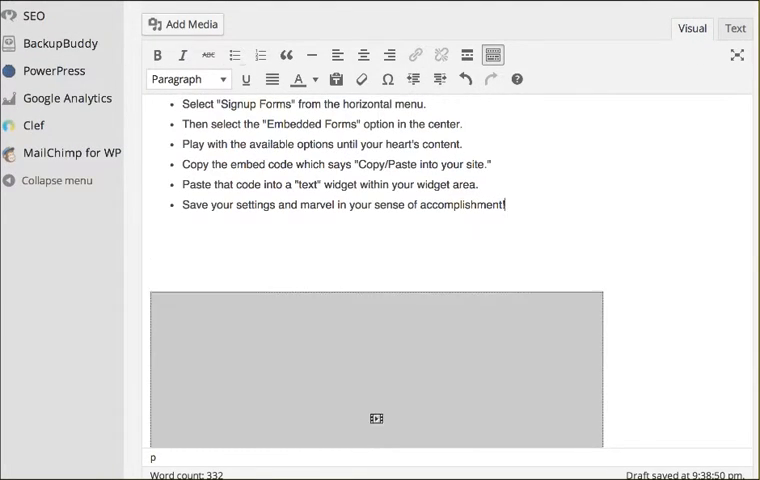
click(154, 240)
key(BackSpace)
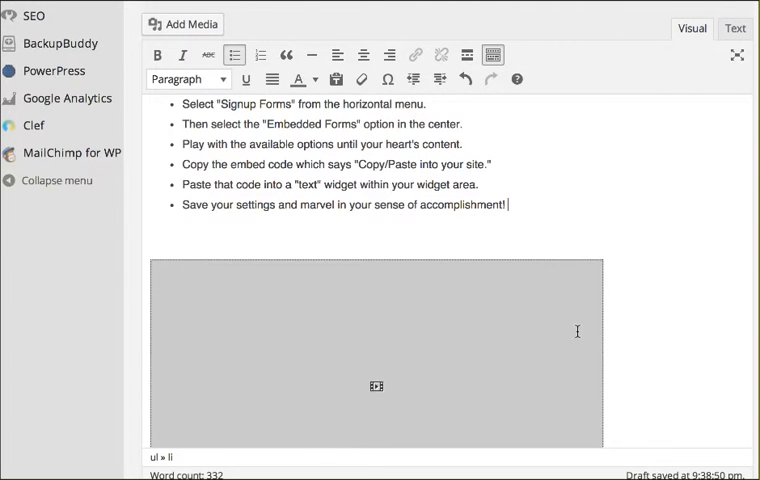
scroll(576, 334, down, 3)
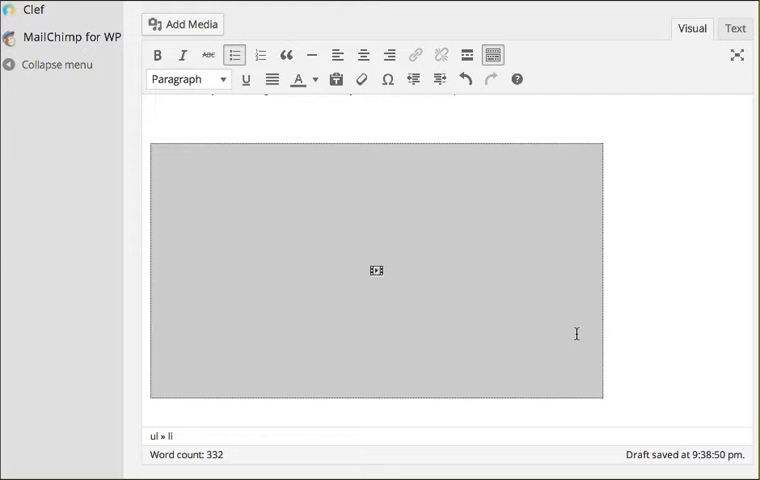